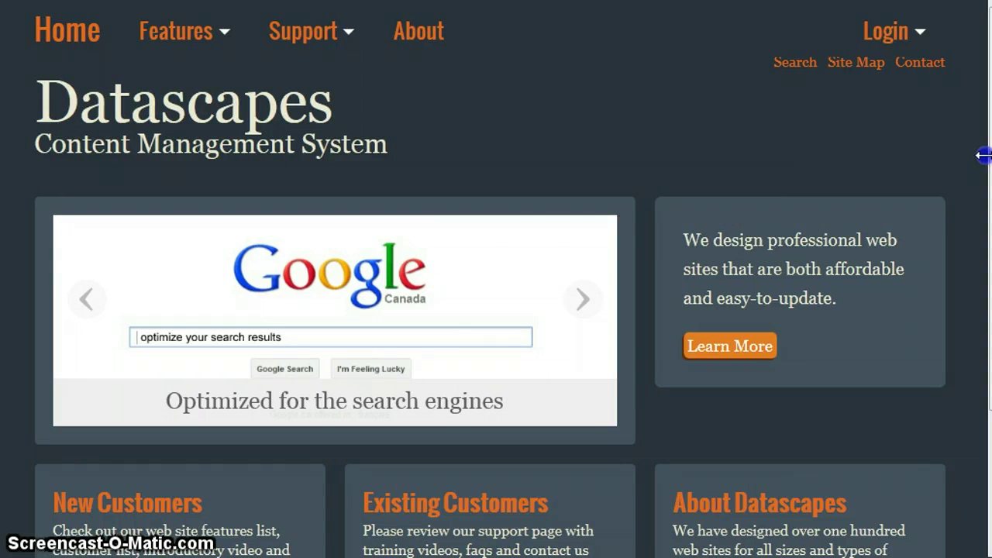
Narrow the browser window to preview the responsive layout and advance the carousel two slides
left_click_drag(981, 155, 509, 141)
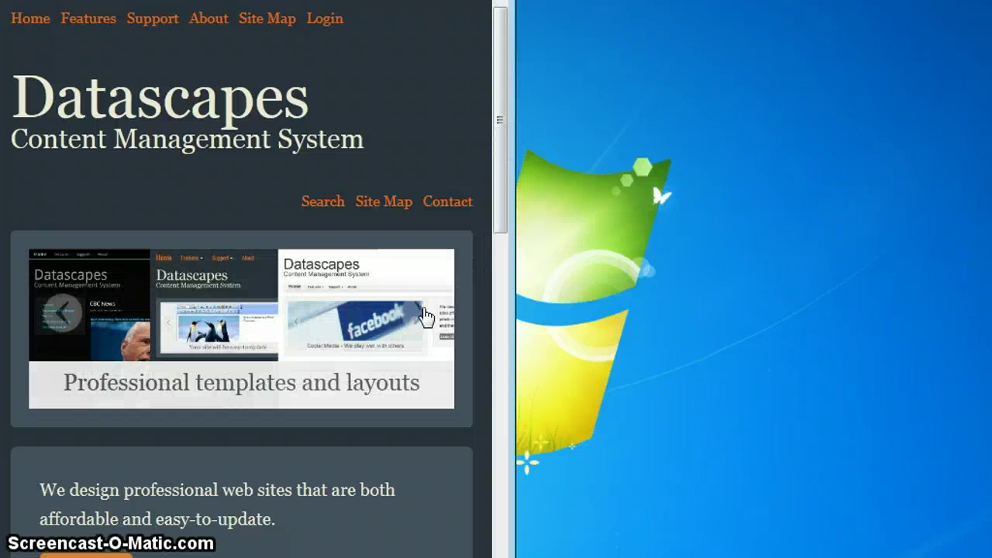
left_click(418, 318)
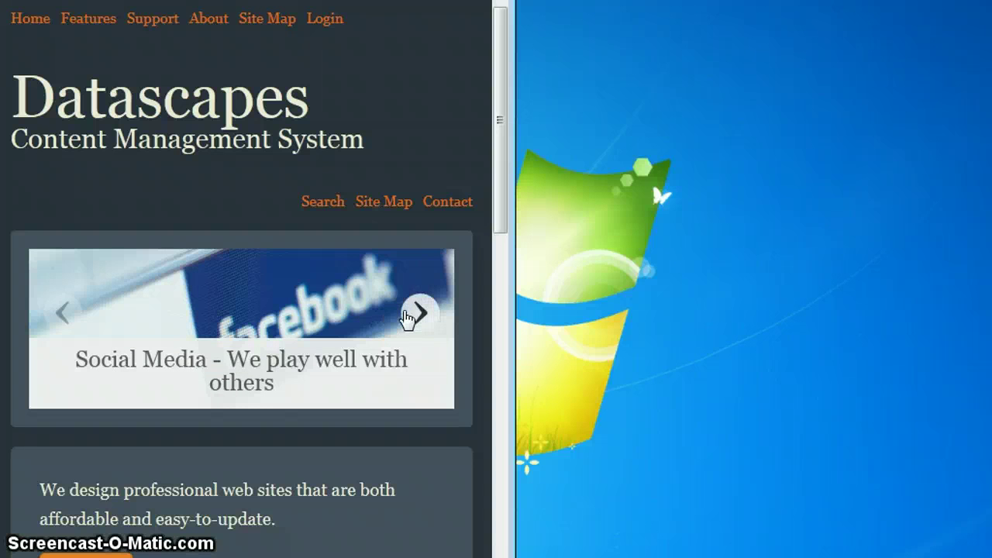
left_click(418, 313)
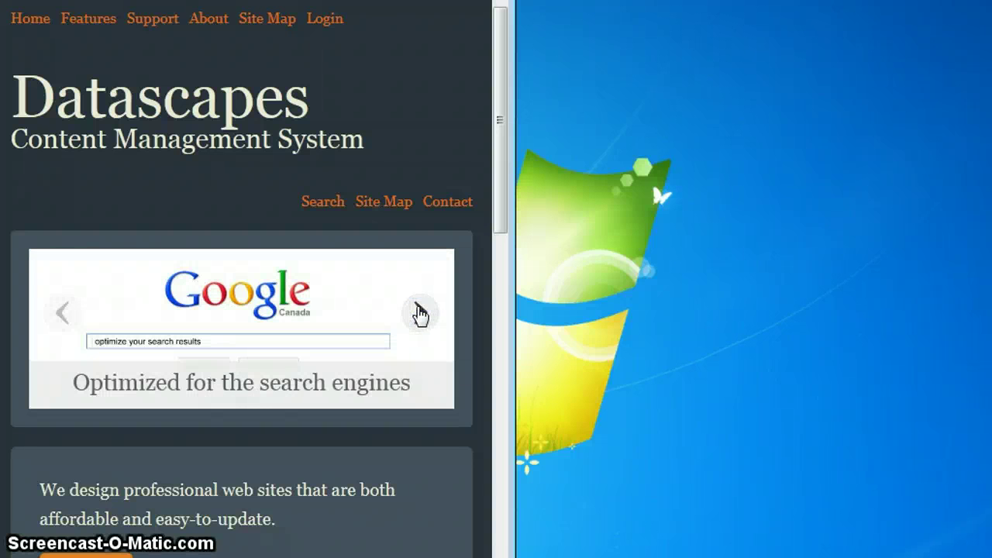
left_click_drag(500, 217, 475, 512)
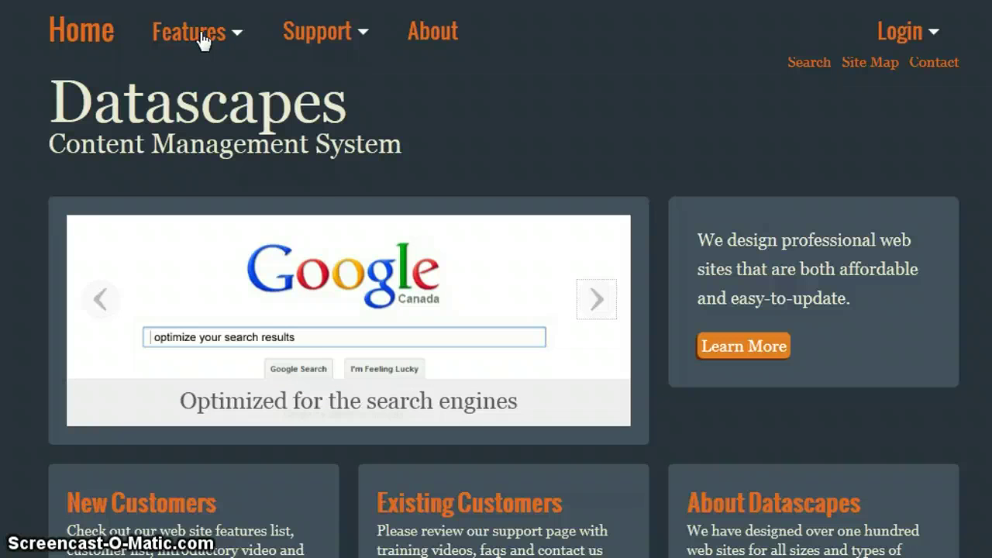
Apply the spacelab theme with 'Top Nav below header' and return to the home page
left_click(200, 40)
left_click(188, 126)
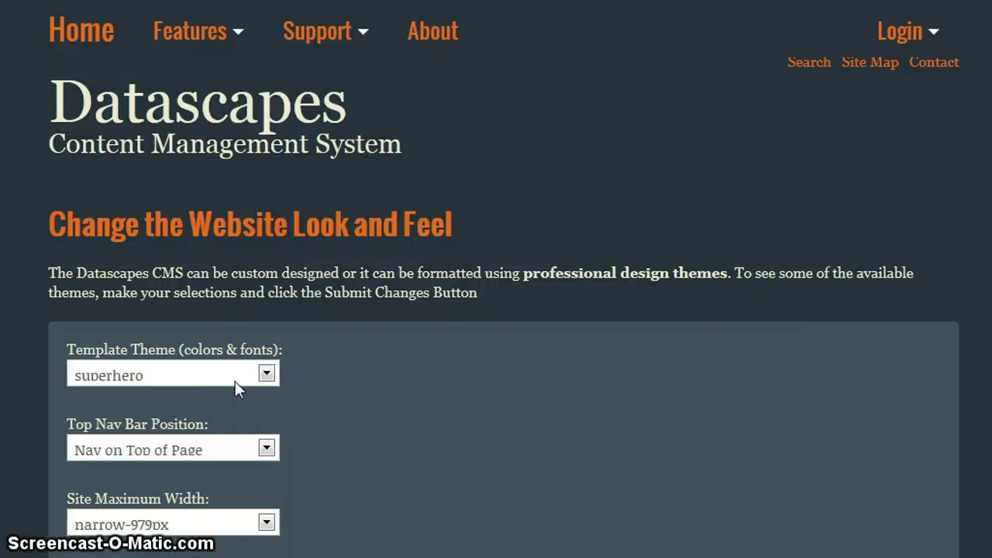
left_click(263, 375)
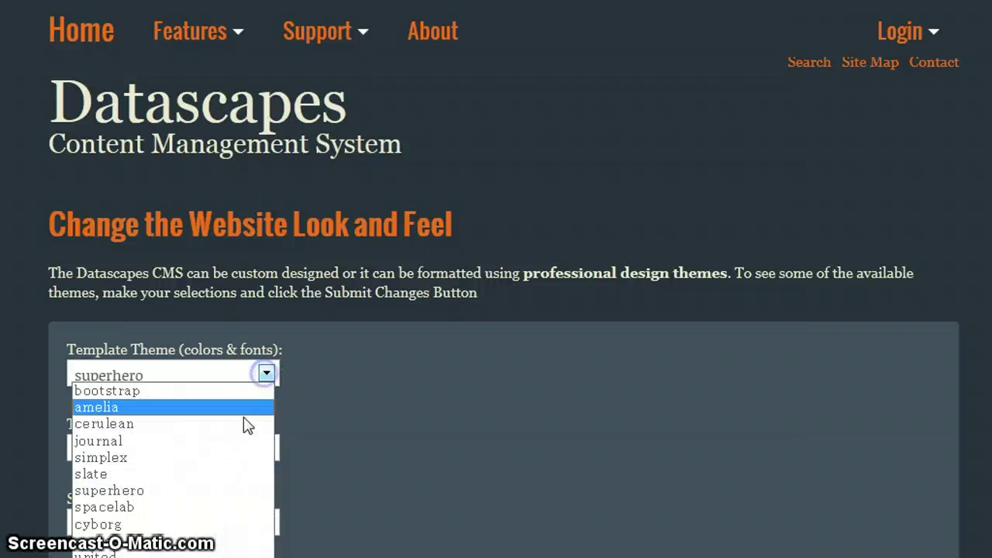
left_click(190, 512)
left_click(271, 449)
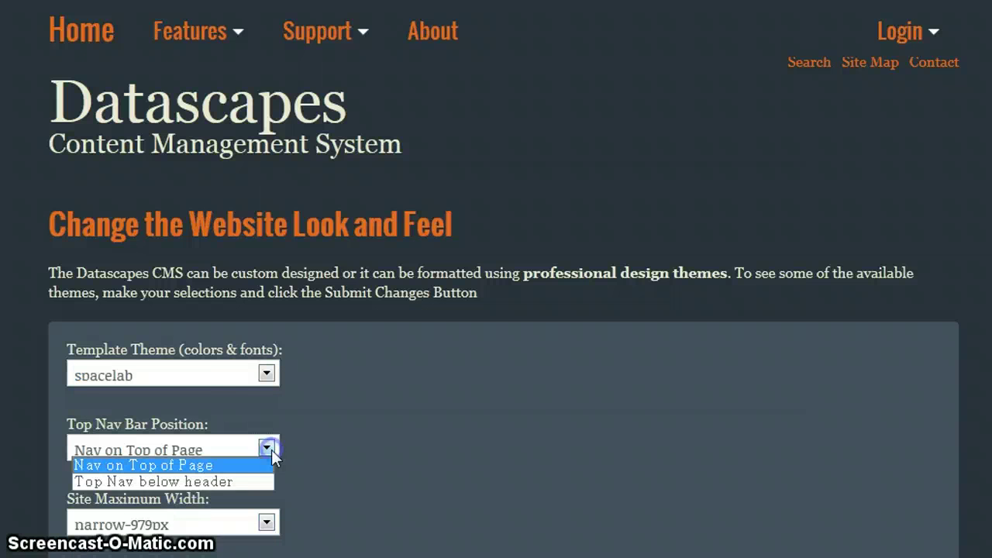
left_click(248, 481)
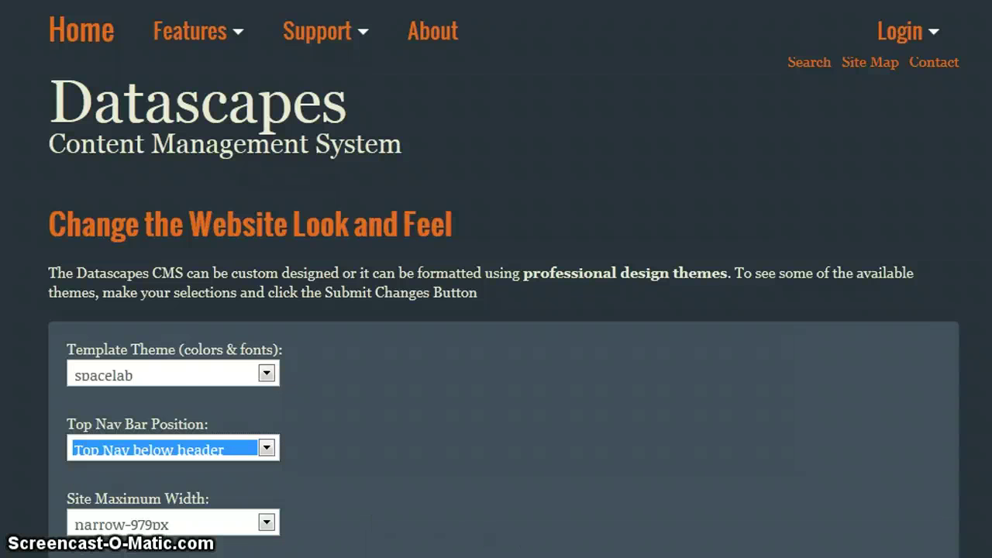
scroll(616, 501, "down", 1)
left_click(165, 542)
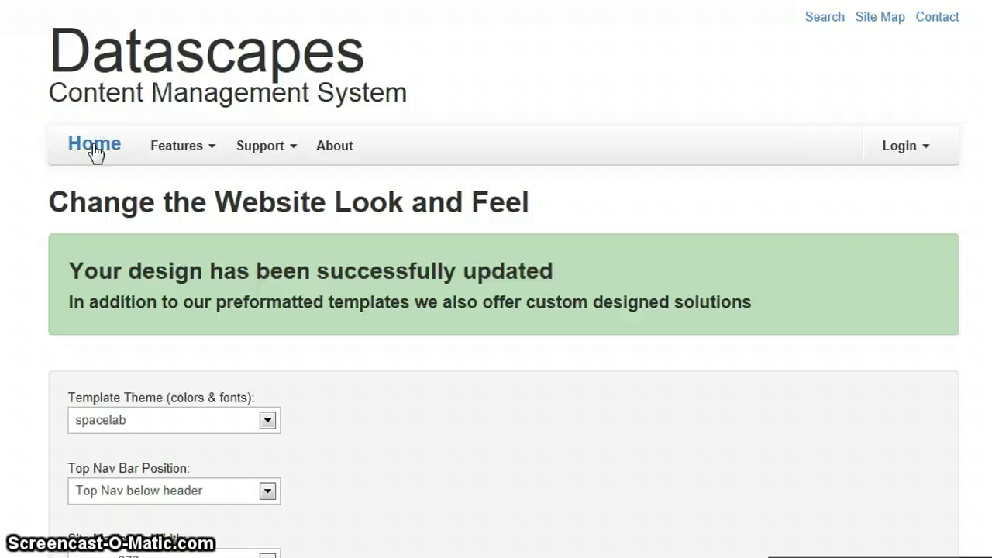
left_click(94, 151)
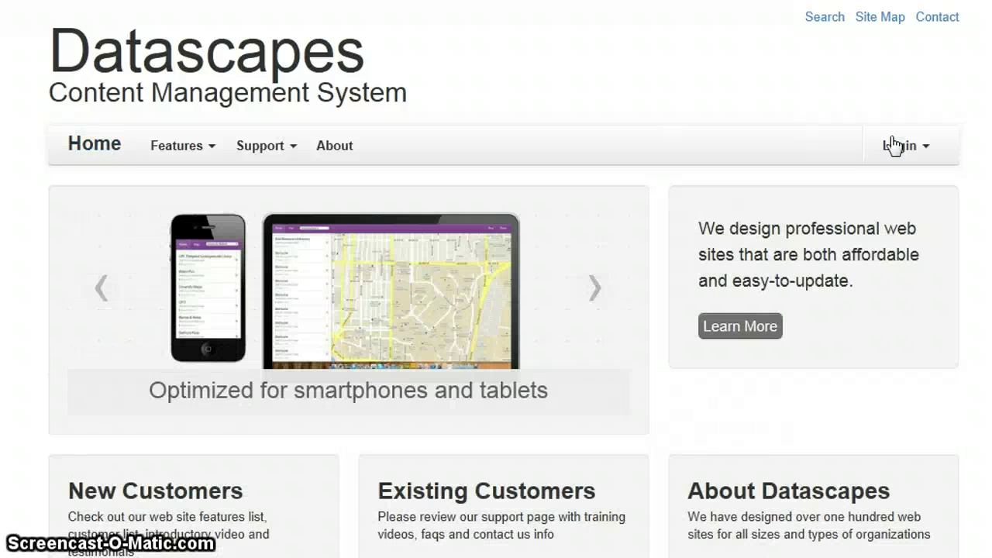
Scroll through the restyled spacelab home page, then open the About page
scroll(496, 310, "down", 3)
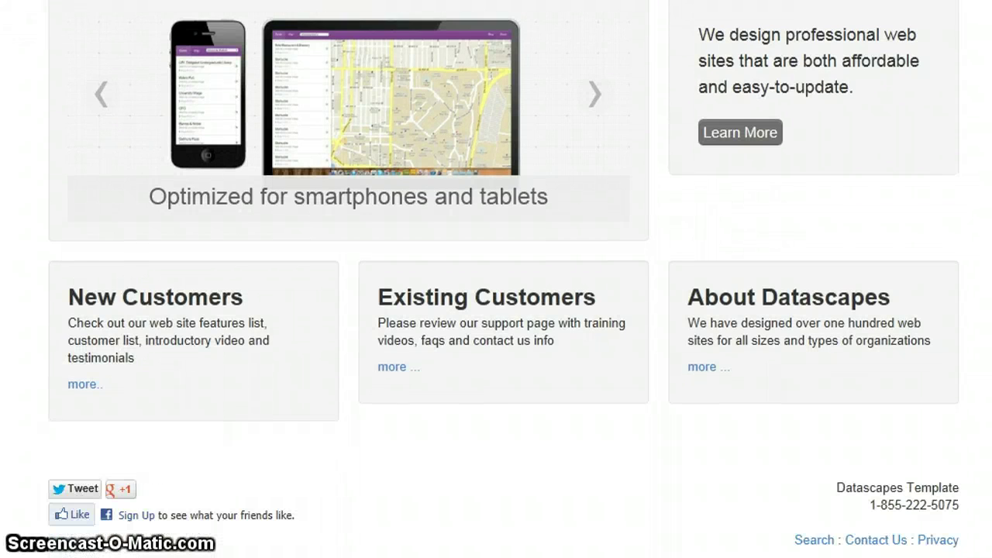
scroll(496, 310, "up", 1)
scroll(496, 310, "up", 2)
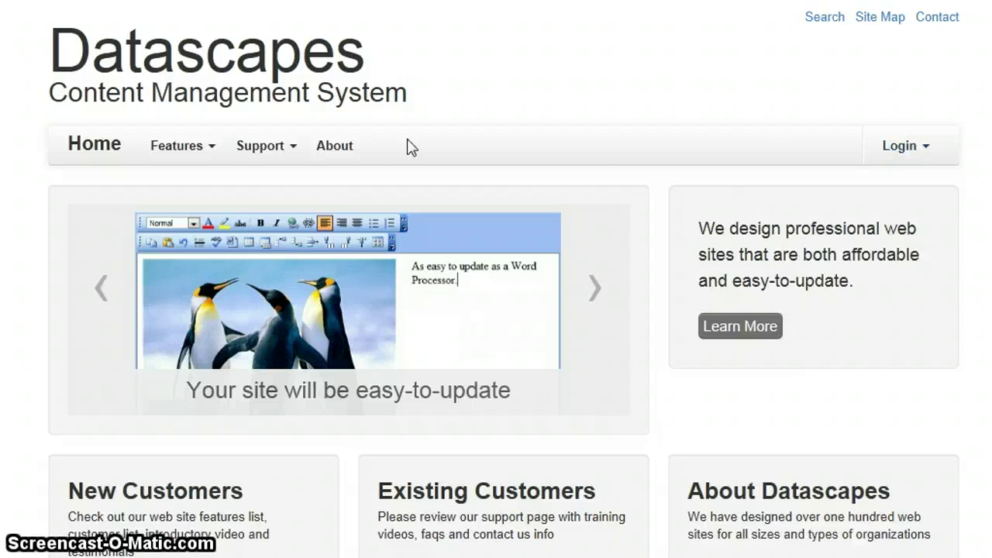
left_click(334, 155)
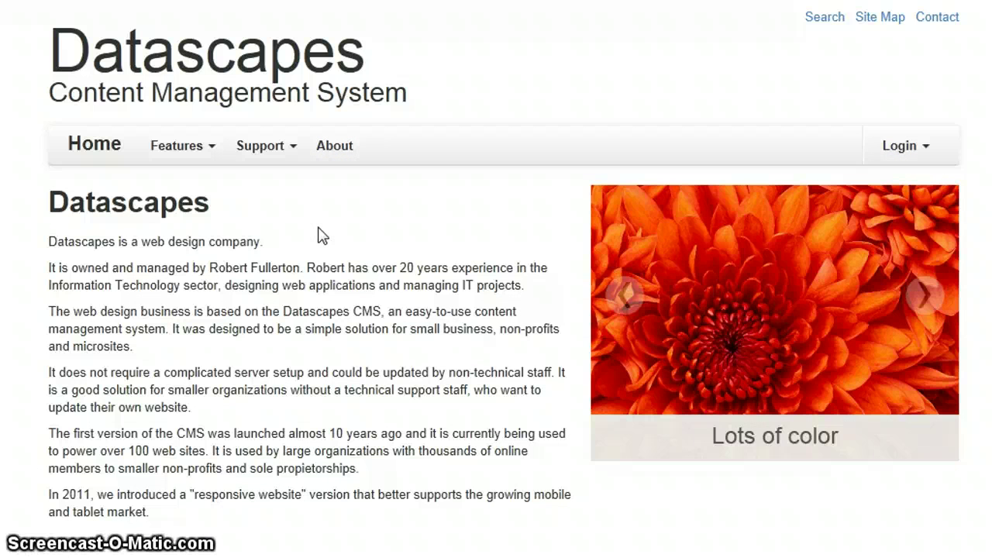
Sign in to the site with the pre-filled login credentials
left_click(891, 145)
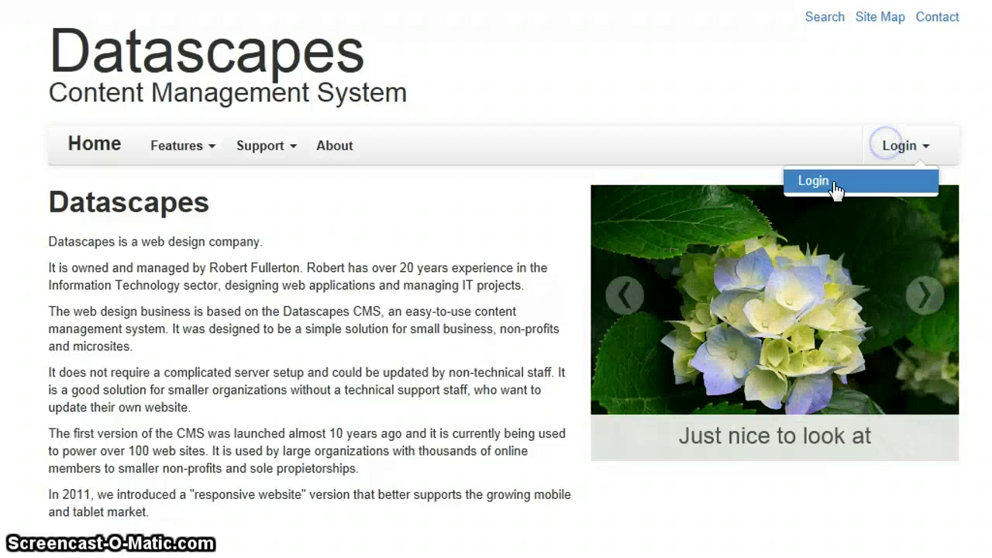
left_click(835, 184)
left_click(399, 279)
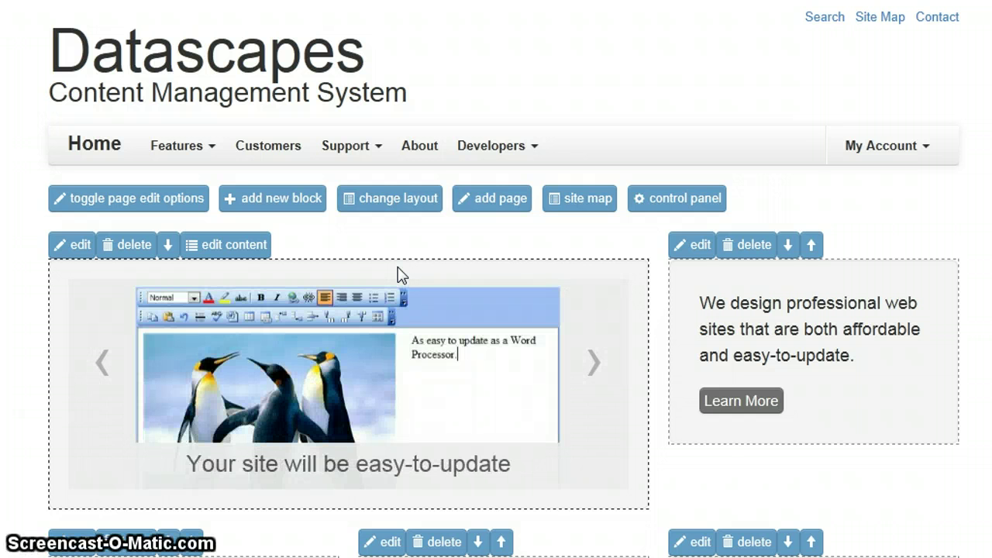
On About, keep the photo block on the right and apply the narrow-left two-column layout
left_click(427, 153)
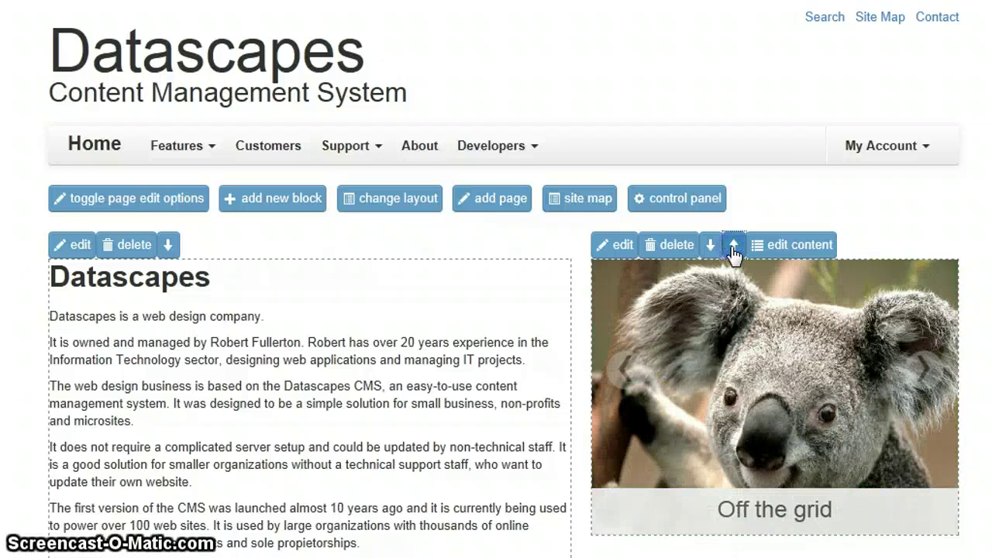
left_click(733, 246)
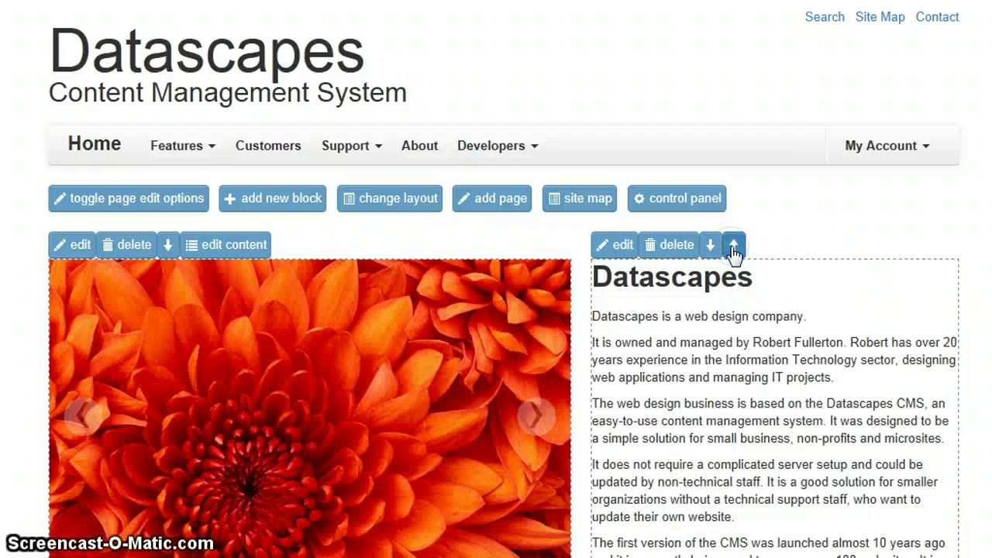
left_click(167, 245)
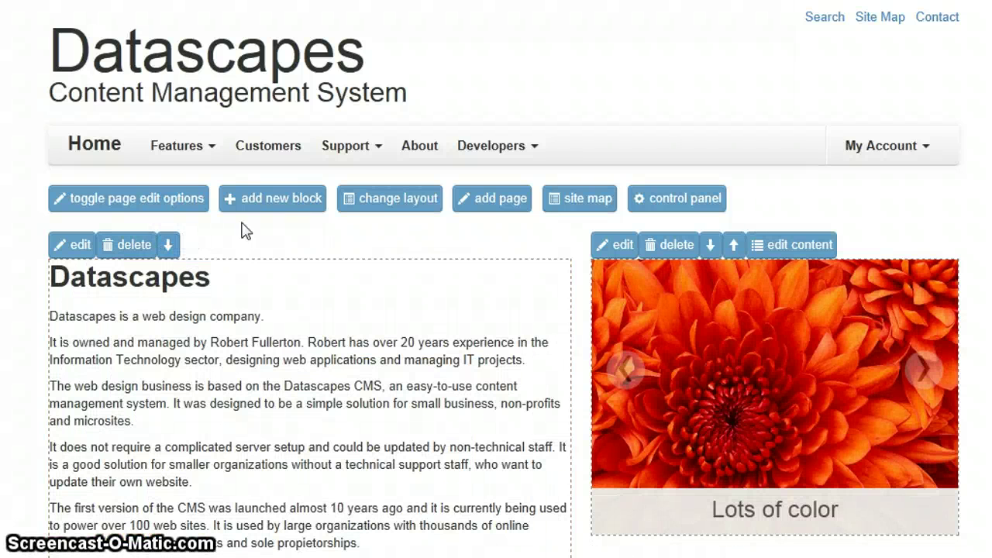
left_click(379, 206)
left_click(371, 215)
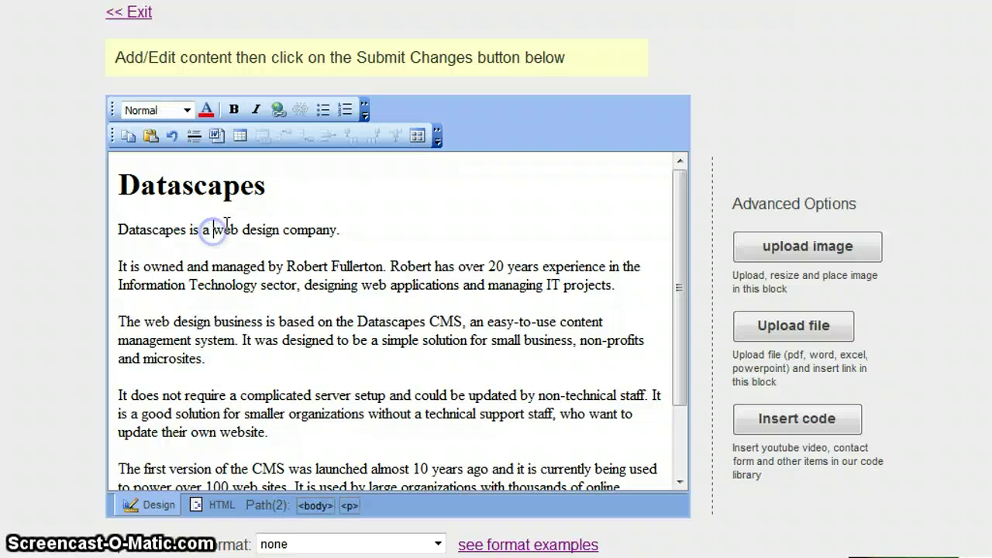
Insert 'Canadian' into the description and save it with the 'Well - Default Colored Block' format
type("Canadian")
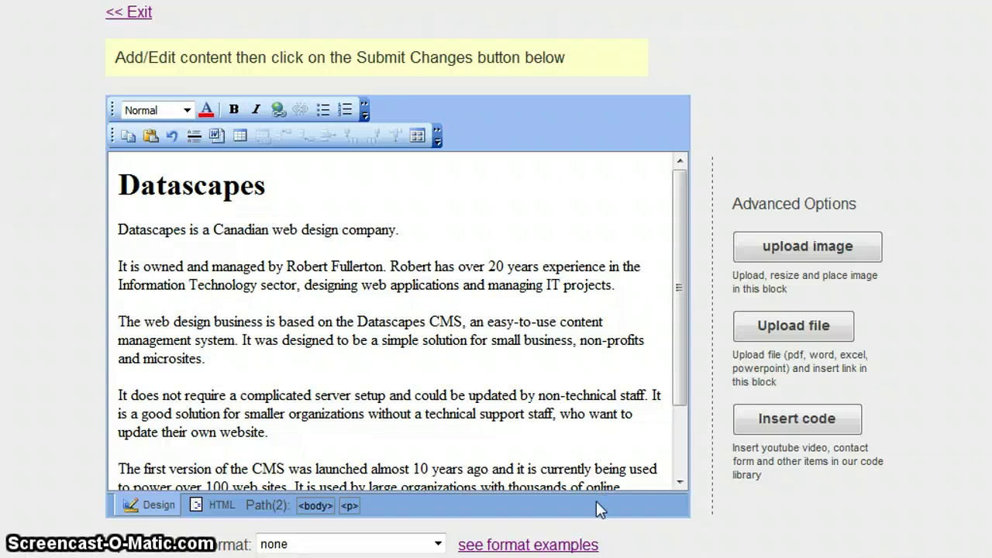
scroll(829, 476, "down", 1)
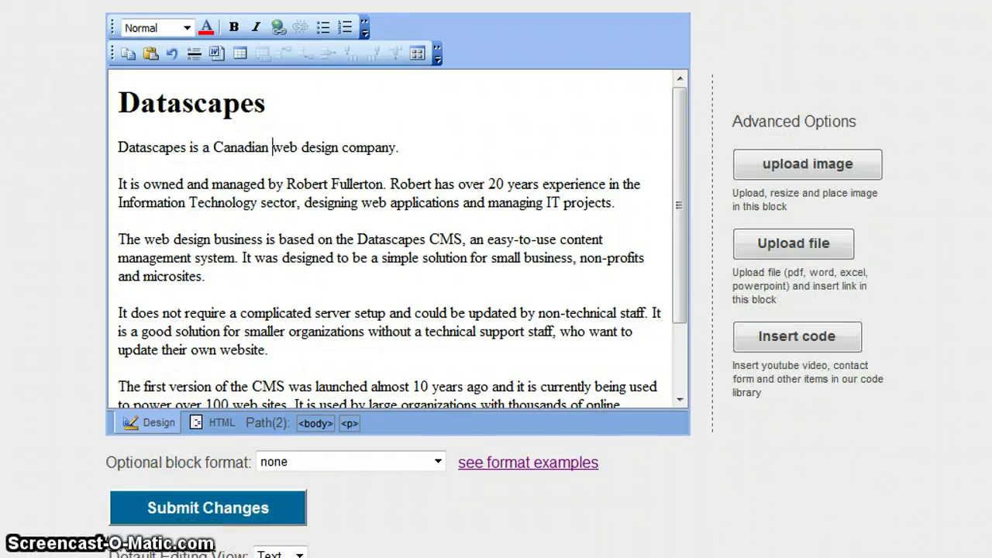
left_click(437, 463)
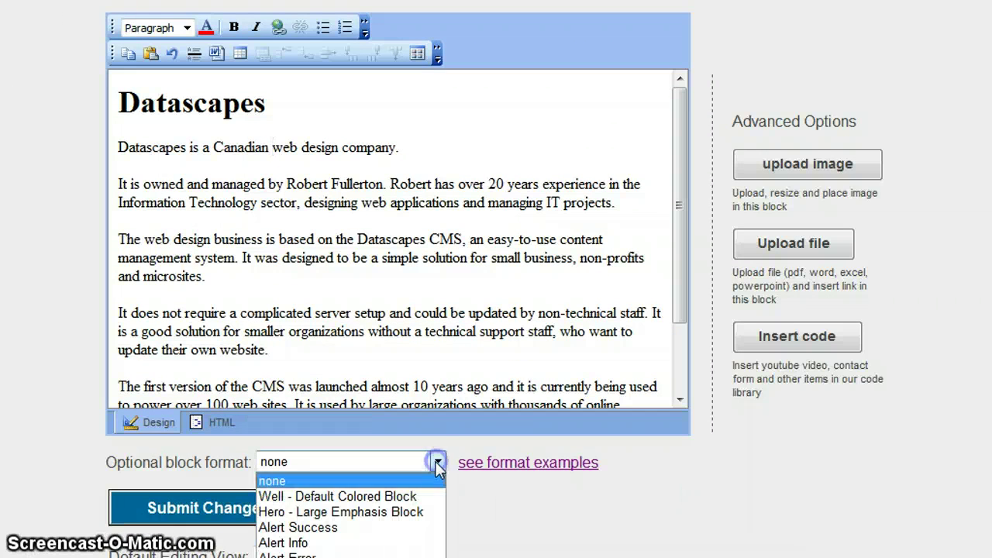
left_click(399, 496)
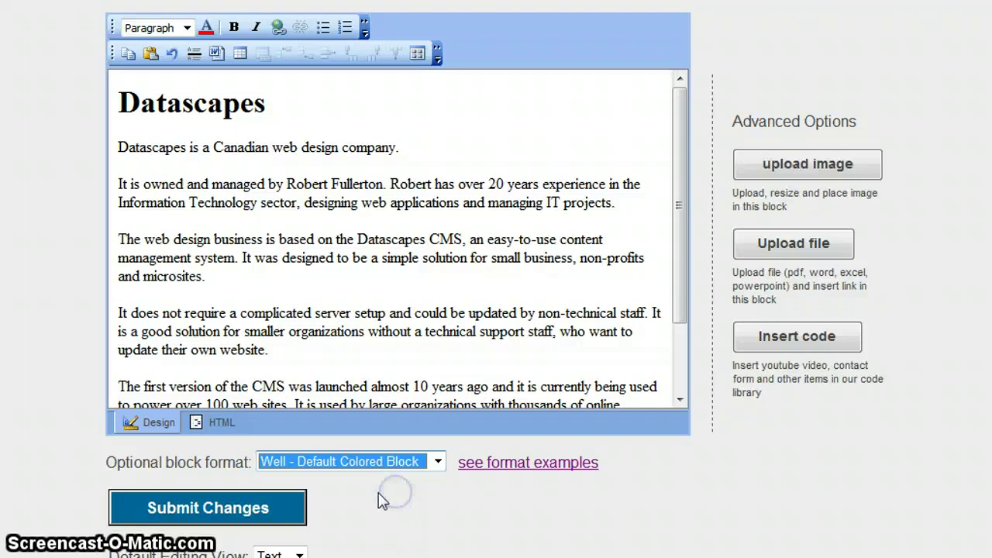
left_click(270, 503)
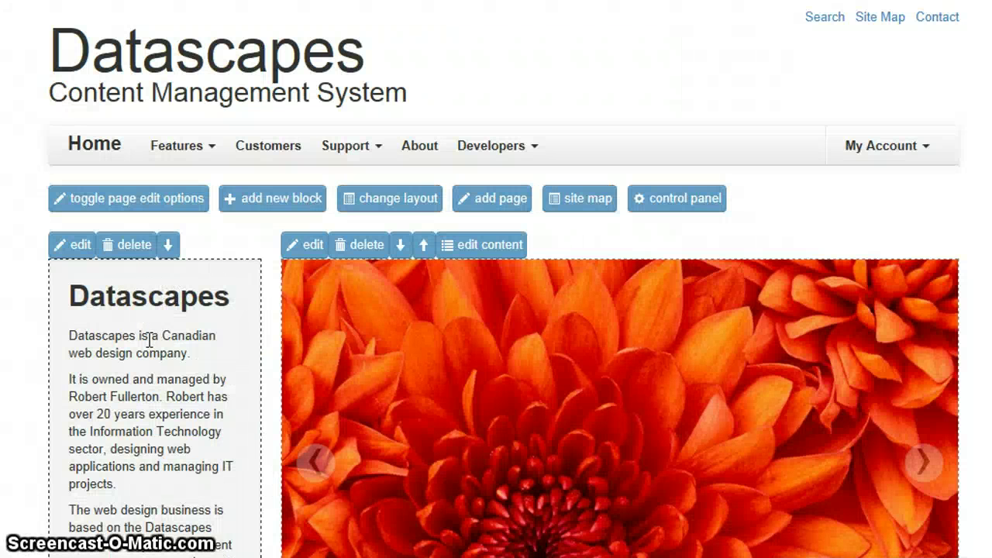
Set the image block's Display Format to Catalog and save it
left_click_drag(159, 336, 217, 337)
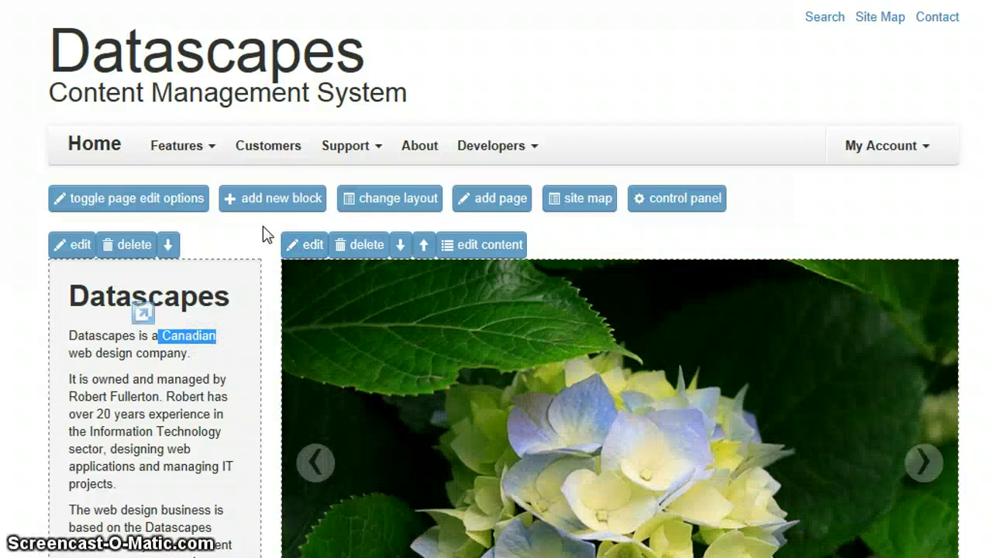
left_click(264, 231)
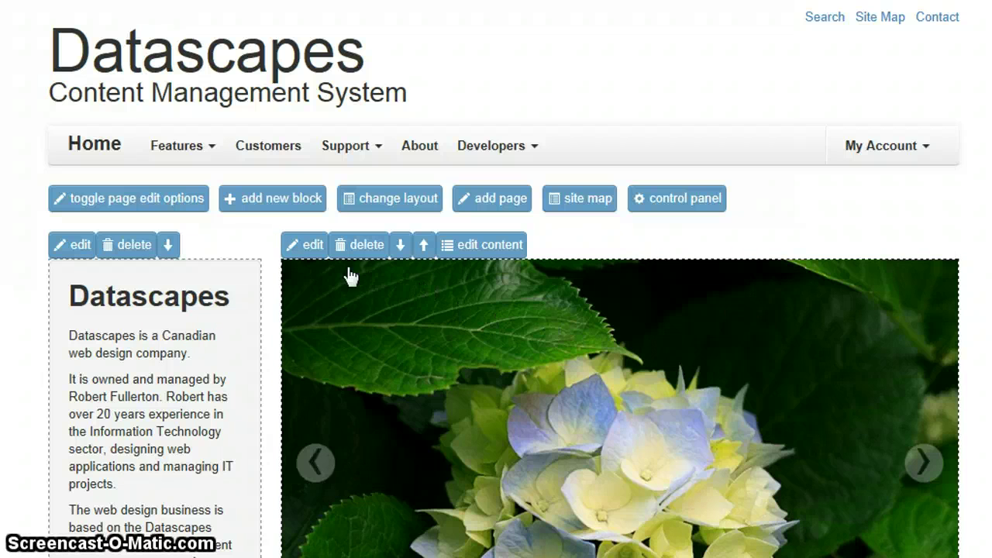
left_click(312, 250)
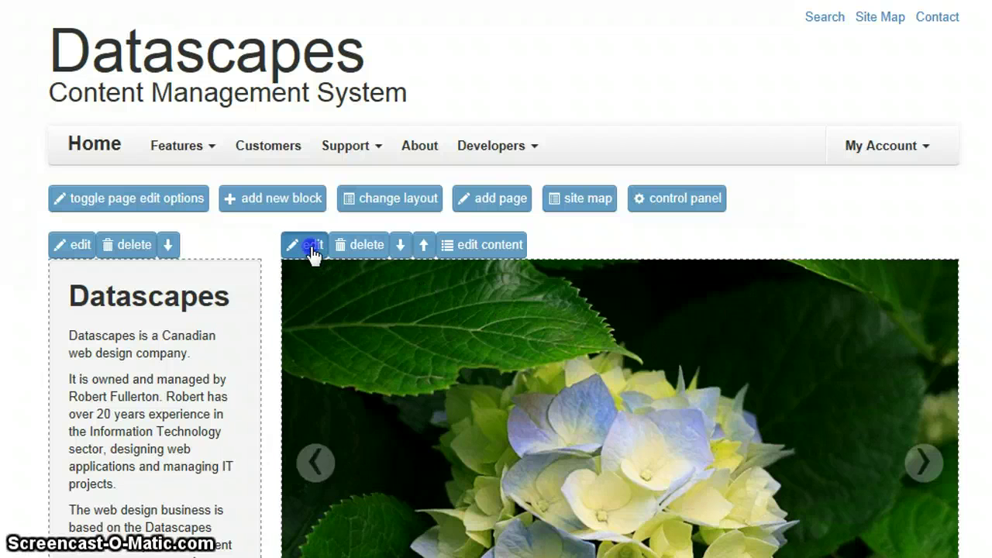
left_click(333, 203)
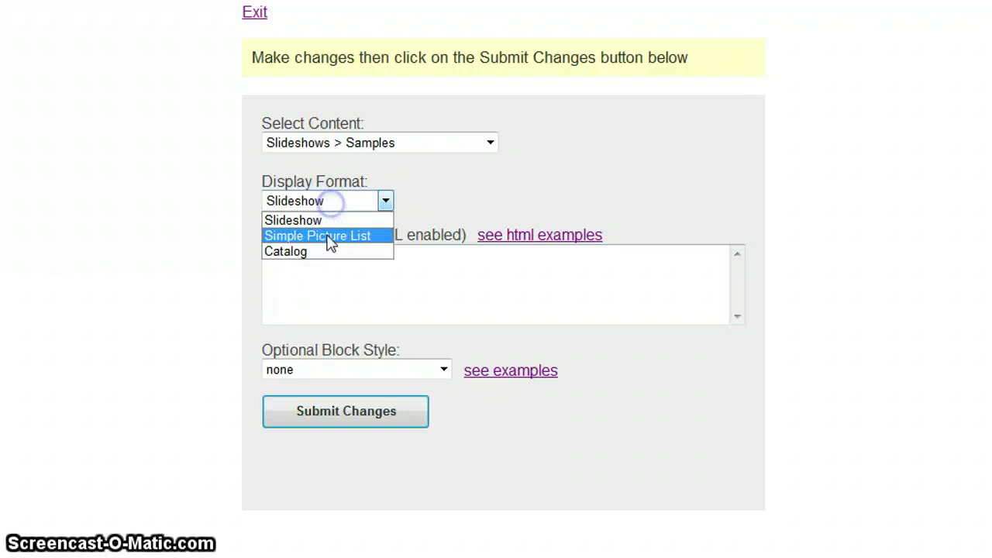
left_click(379, 249)
left_click(335, 411)
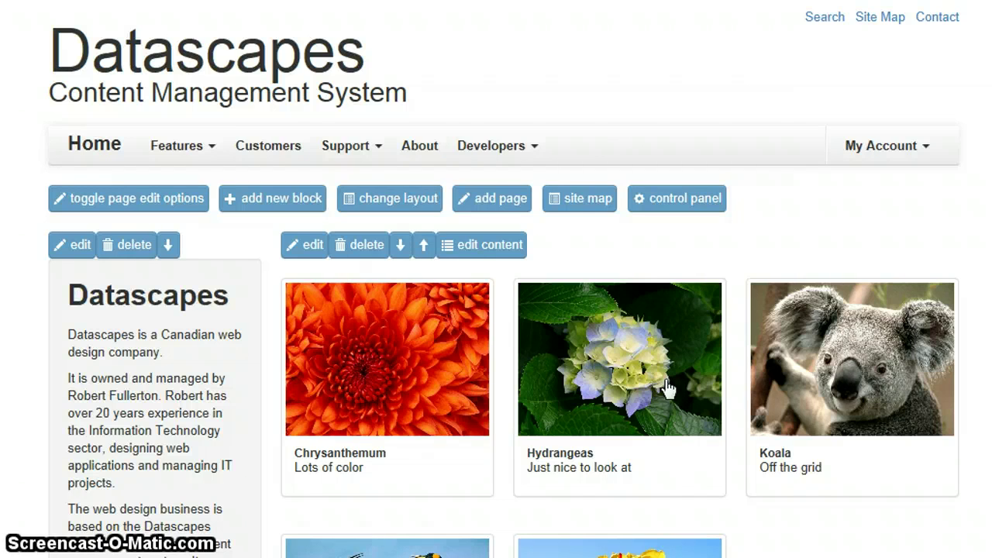
Preview the Hydrangeas photo's detail page and go back to the catalog grid
left_click(573, 355)
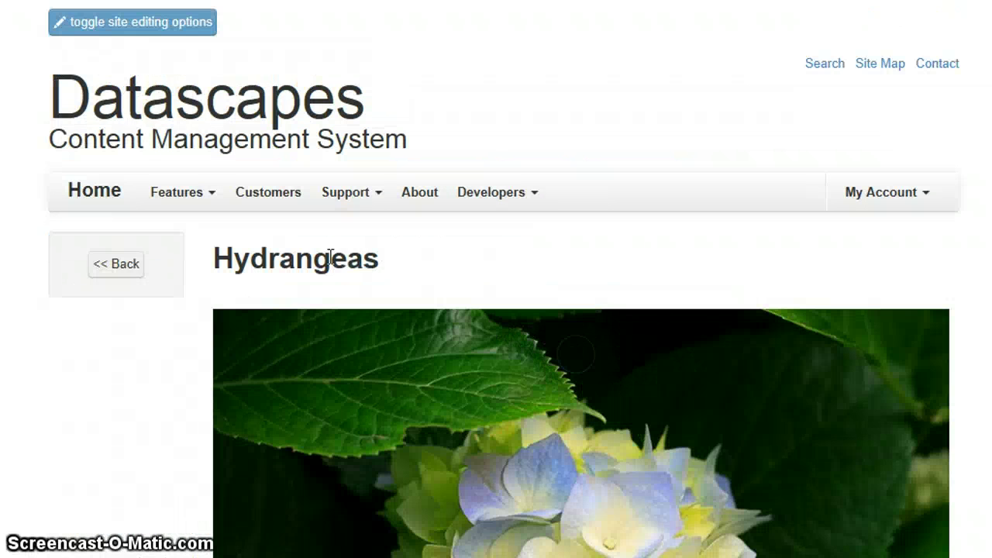
left_click(130, 263)
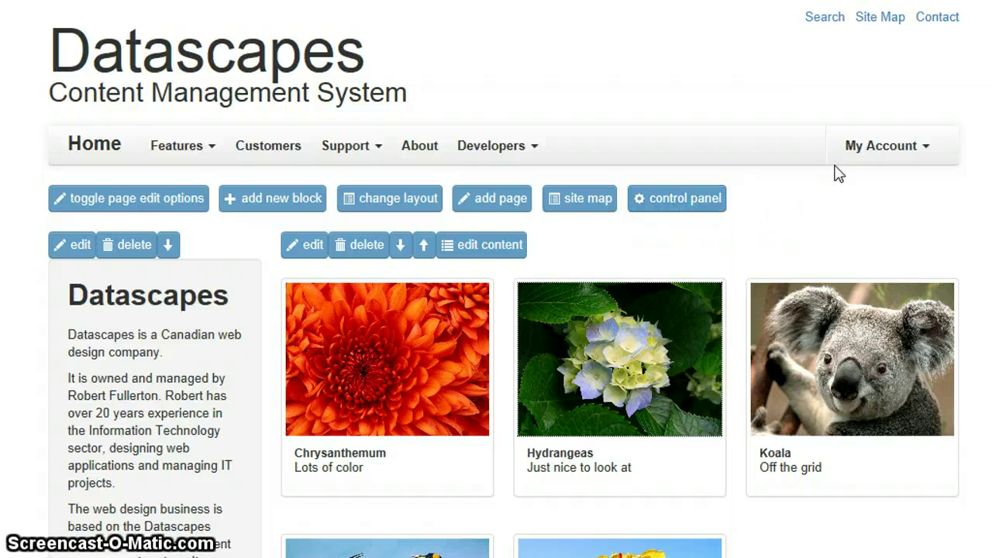
left_click(876, 151)
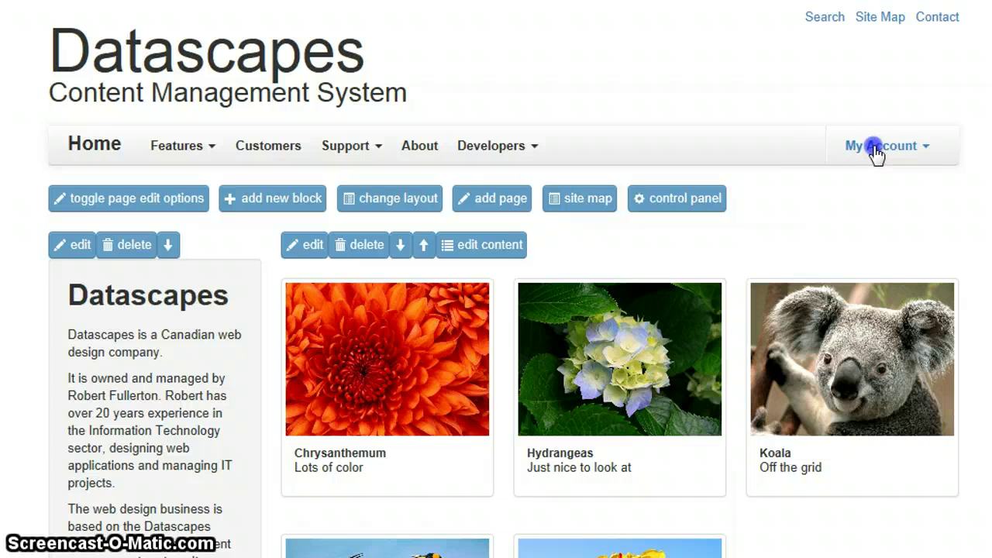
Log out, apply the cyborg theme with 'Nav on Top of Page', and view About
left_click(832, 206)
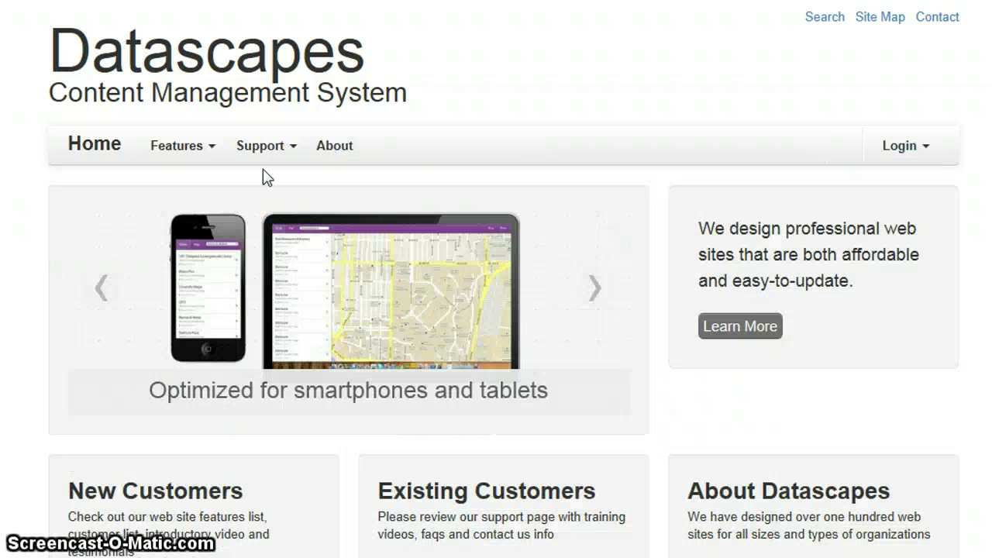
left_click(162, 146)
left_click(187, 226)
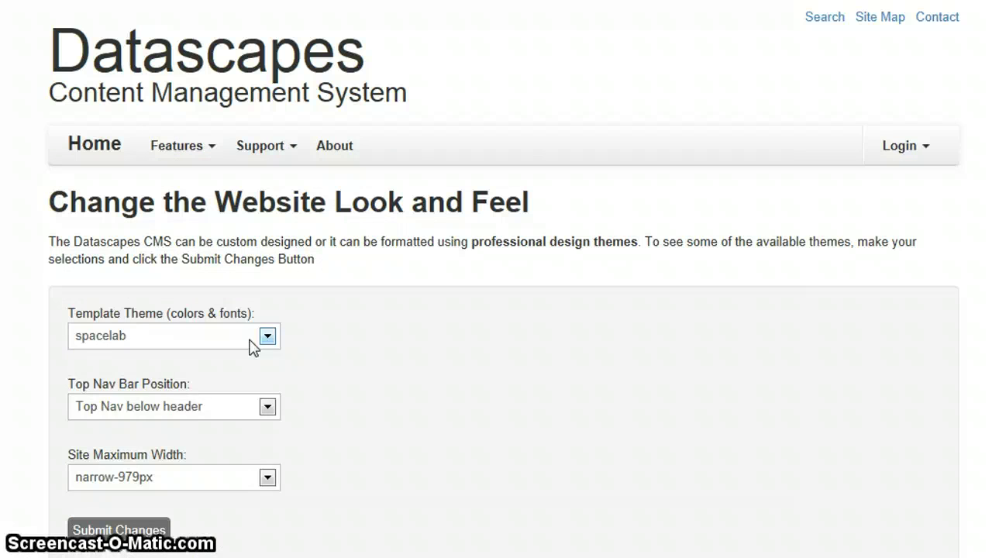
left_click(273, 338)
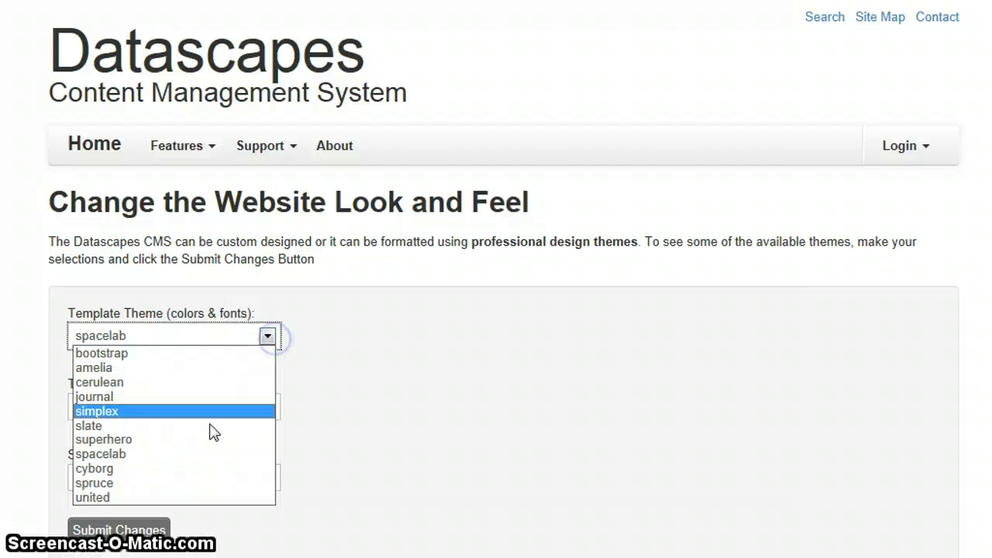
left_click(181, 467)
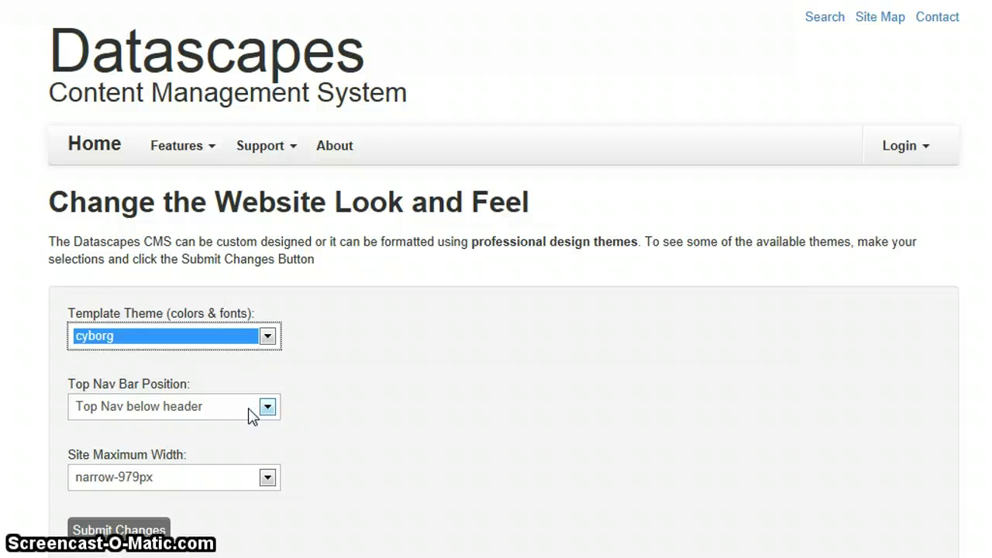
left_click(266, 409)
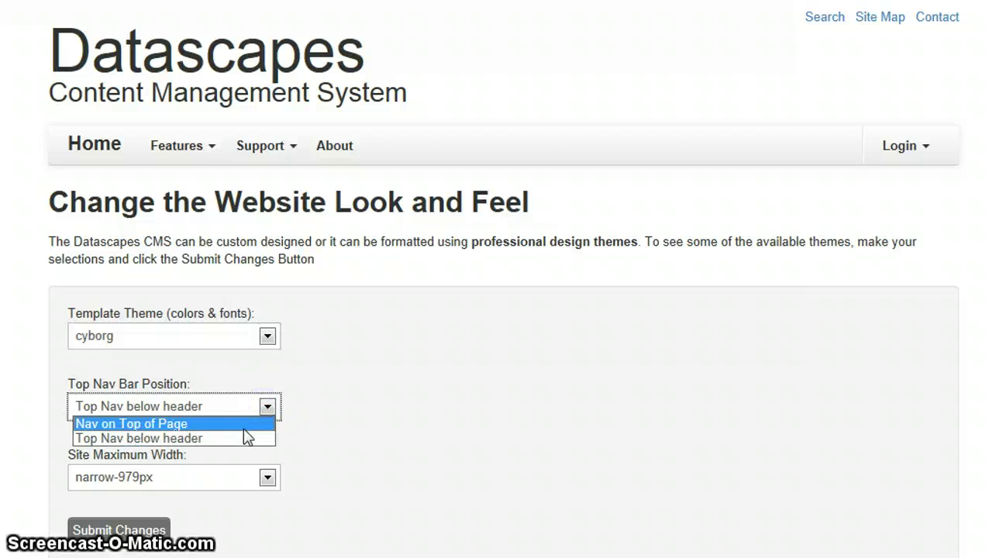
left_click(217, 425)
left_click(135, 528)
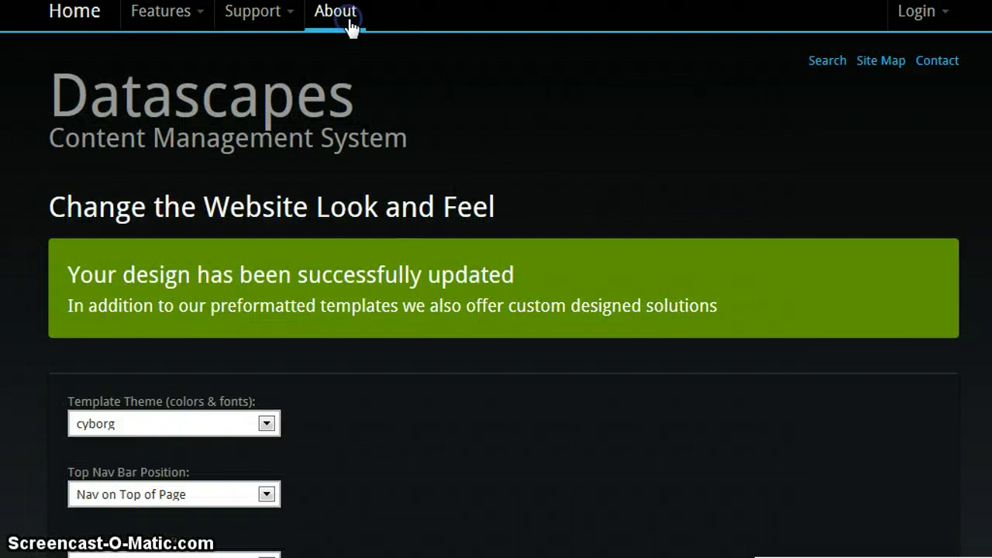
left_click(348, 23)
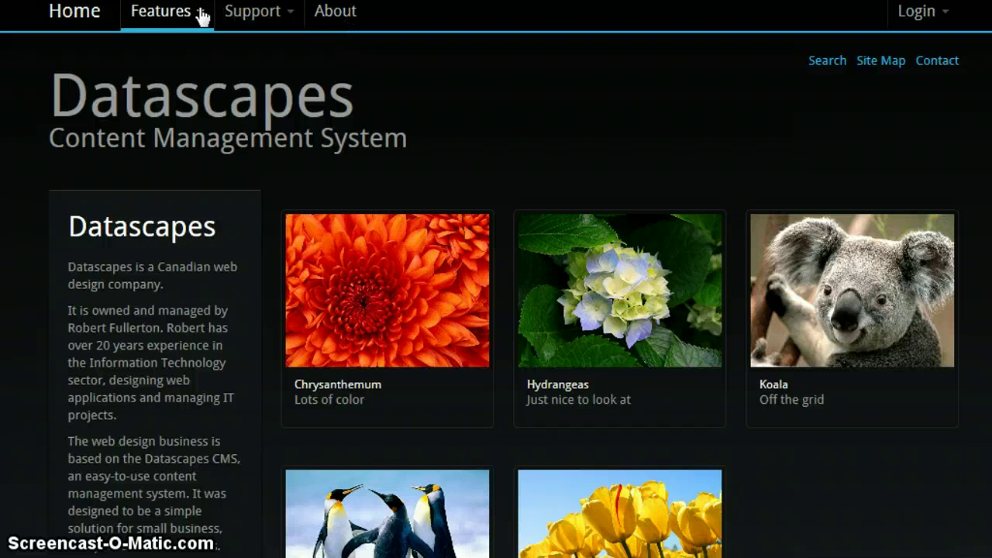
Switch the Template Theme to amelia and save the change
left_click(162, 16)
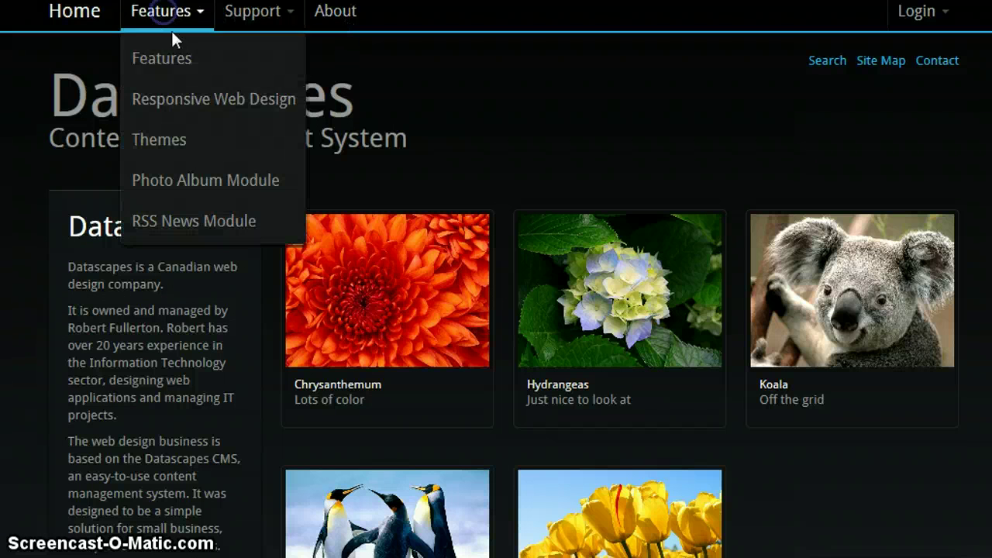
left_click(174, 147)
left_click(162, 349)
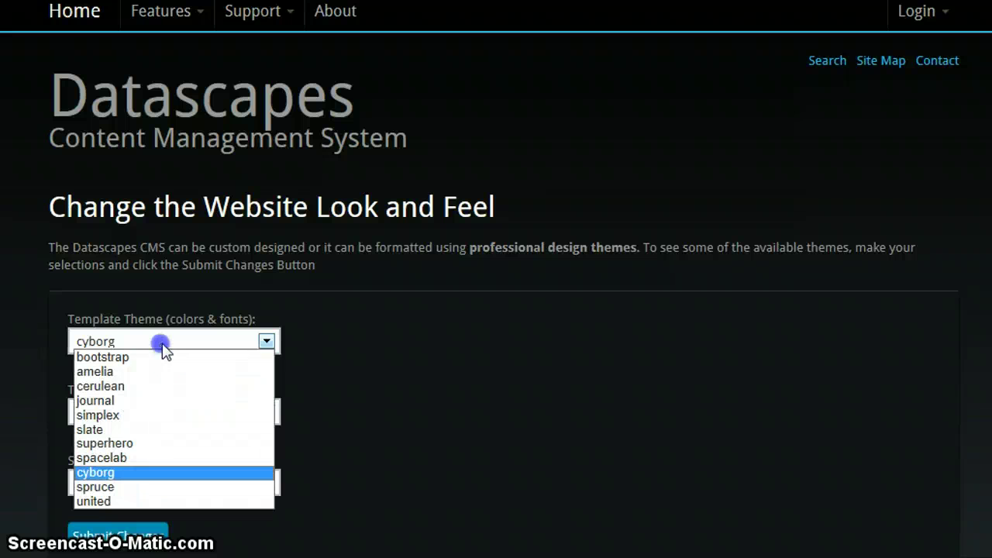
left_click(153, 373)
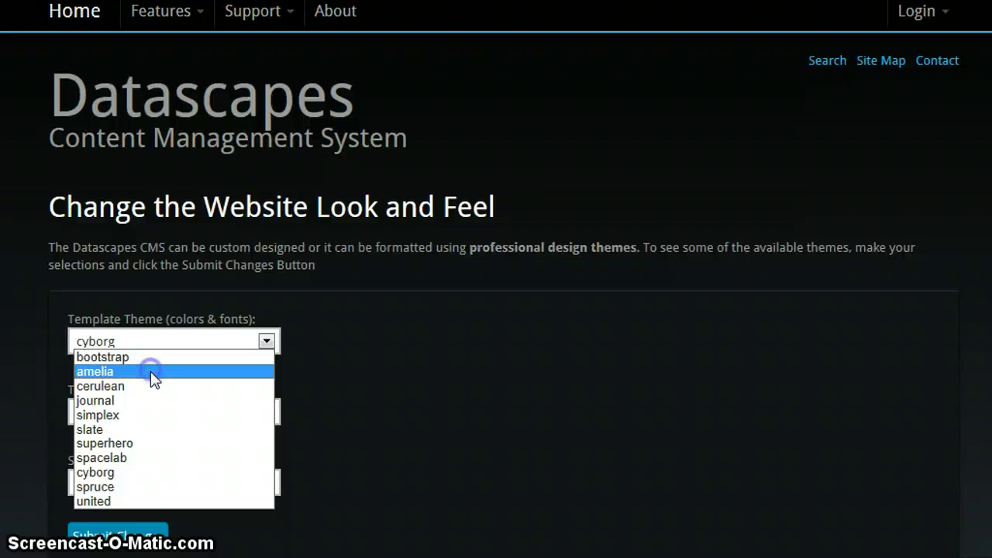
left_click(133, 534)
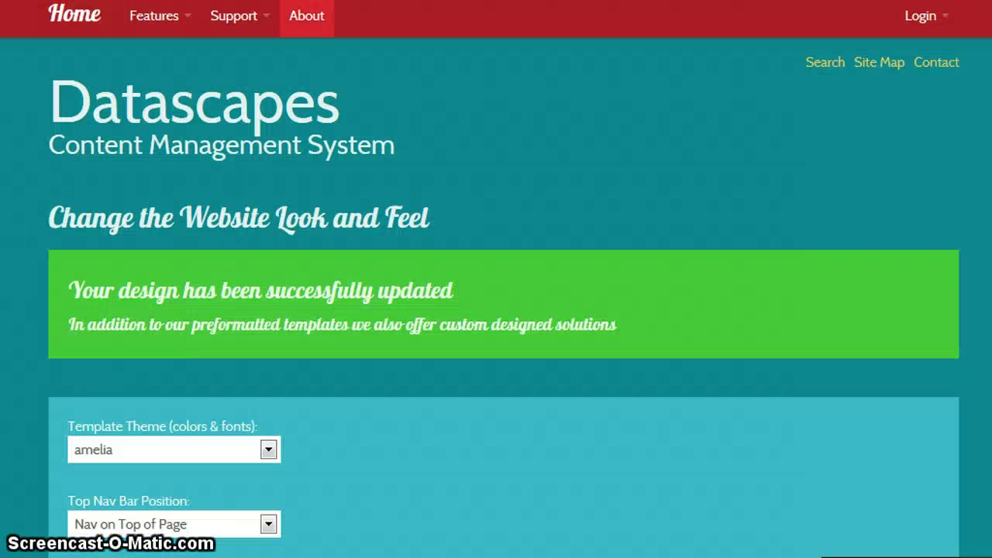
View the About page and preview the Chrysanthemum photo's detail page
left_click(309, 17)
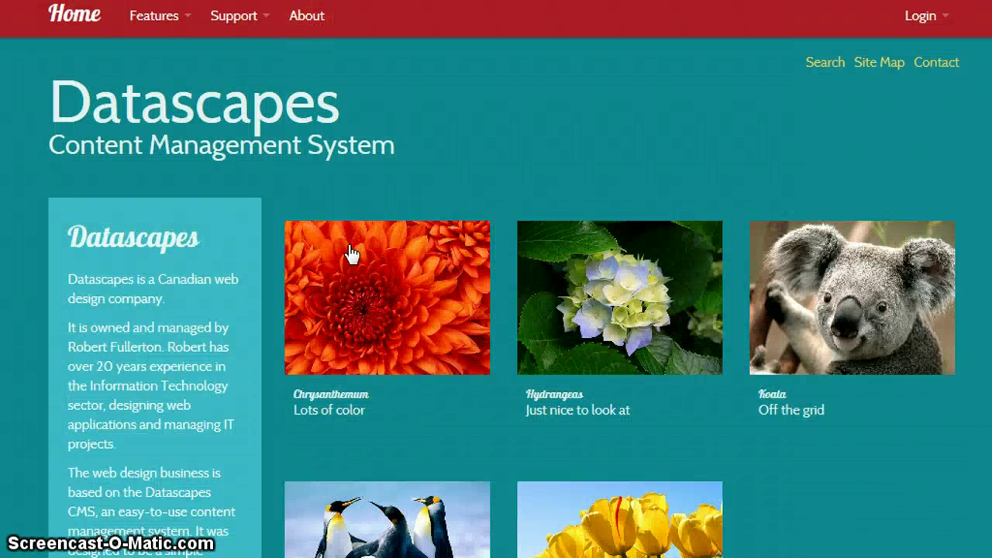
left_click(350, 249)
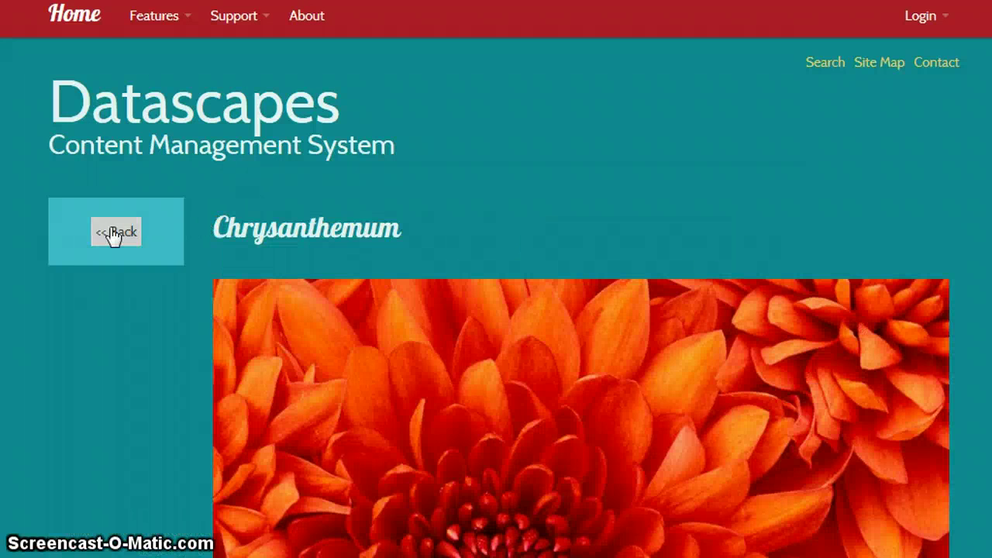
left_click(115, 230)
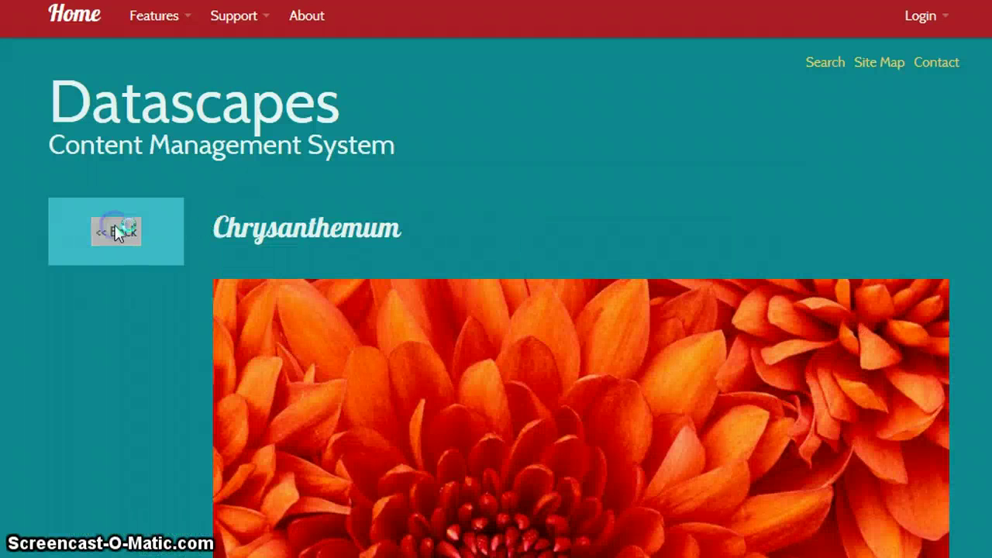